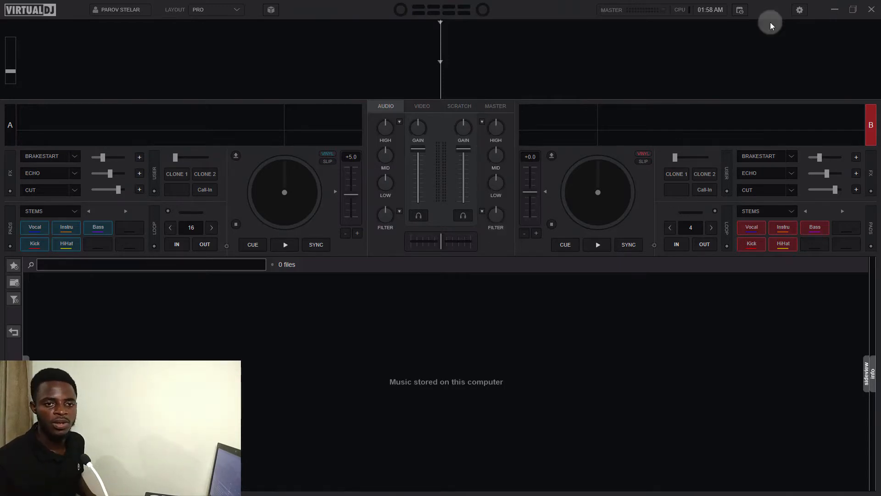
Open VirtualDJ settings and go to the controller mapping page
{"action": "left_click", "coordinate": [799, 10]}
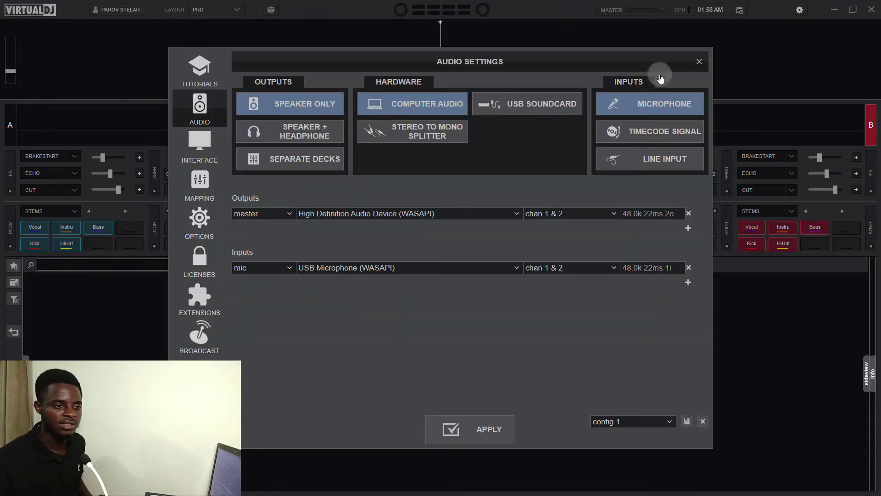
{"action": "left_click", "coordinate": [211, 181]}
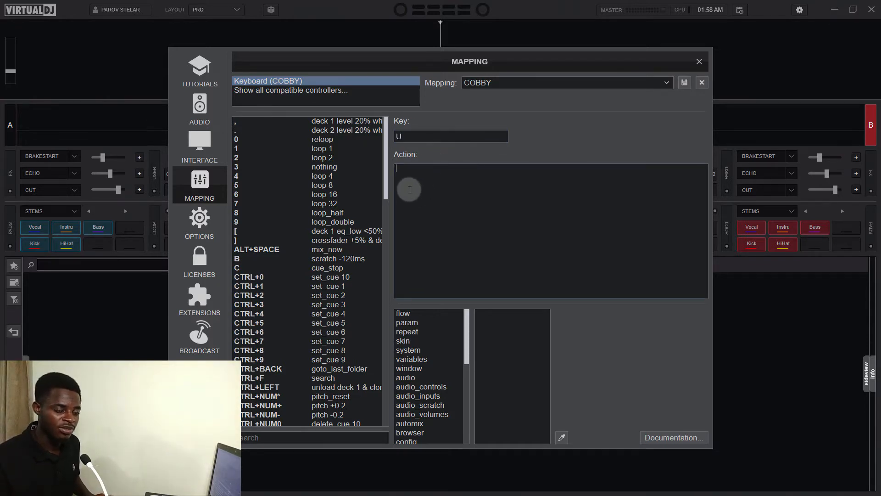
Enter 'deck 1 filter +5%' as the U key action and select it for copying
{"action": "left_click", "coordinate": [411, 184]}
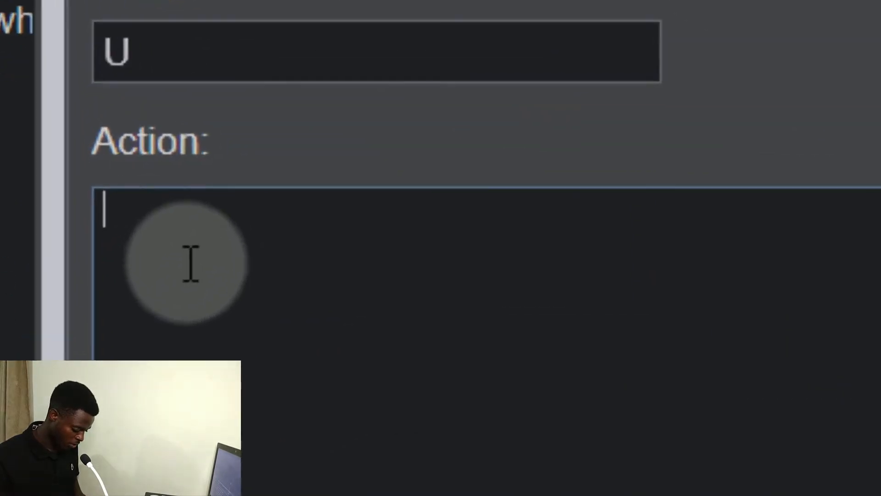
{"action": "type", "text": "filter +5"}
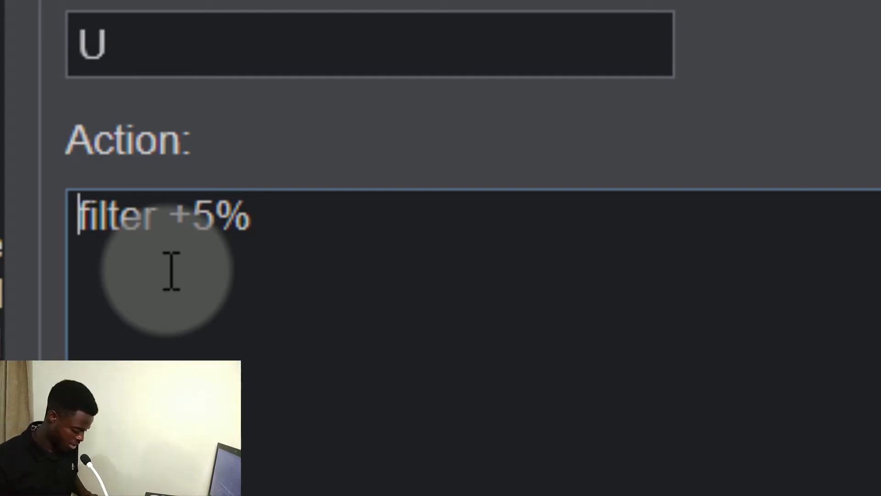
{"action": "type", "text": "deck 1"}
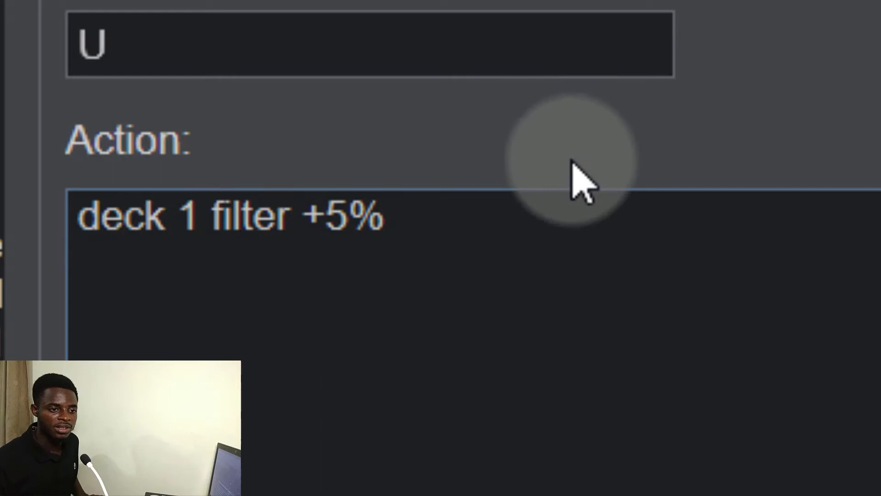
{"action": "left_click_drag", "start_coordinate": [462, 238], "coordinate": [76, 214]}
{"action": "key", "text": "ctrl+c"}
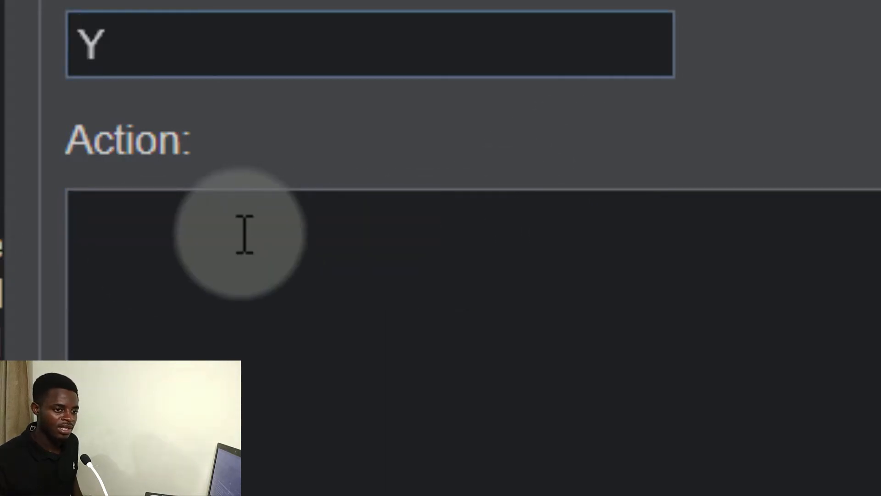
Paste the filter action for the Y key, to become 'deck 1 filter -5%'
{"action": "key", "text": "ctrl+v"}
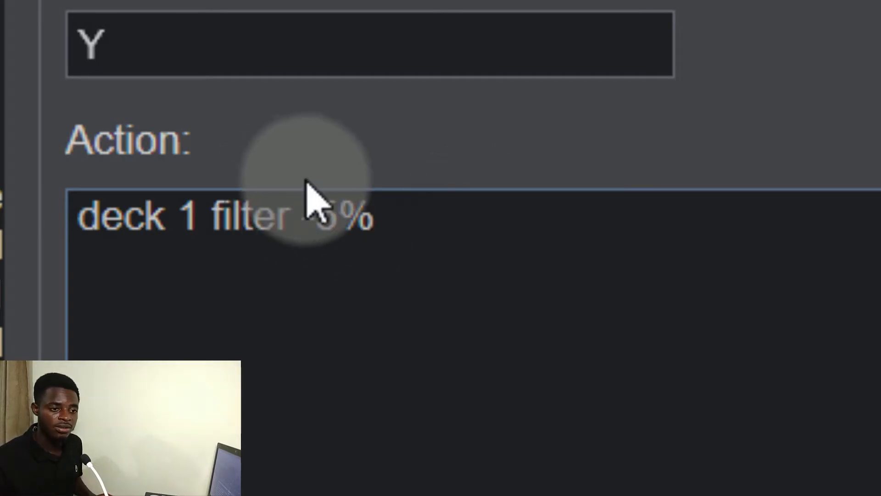
Map CTRL+Y to 'deck 2 filter -5%' by pasting and editing the deck 1 action
{"action": "left_click", "coordinate": [249, 45]}
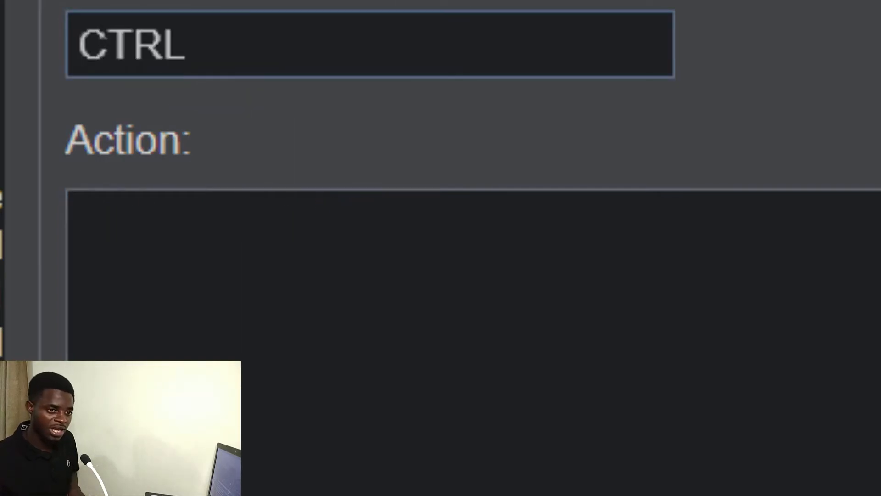
{"action": "key", "text": "ctrl+y"}
{"action": "left_click", "coordinate": [224, 241]}
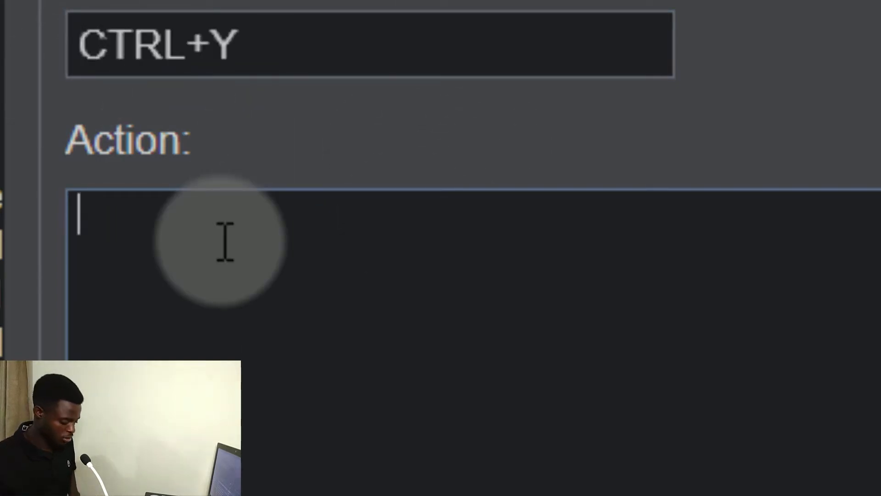
{"action": "key", "text": "ctrl+v"}
{"action": "left_click", "coordinate": [210, 213]}
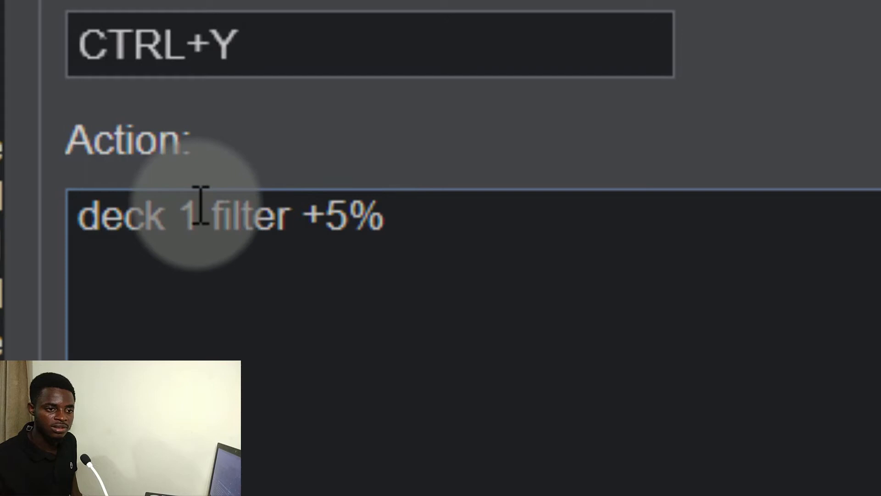
{"action": "key", "text": "BackSpace"}
{"action": "type", "text": "2"}
{"action": "left_click", "coordinate": [296, 215]}
{"action": "key", "text": "BackSpace"}
{"action": "type", "text": "-"}
Map CTRL+U to 'deck 2 filter +5%' by pasting and changing the deck number
{"action": "left_click", "coordinate": [313, 42]}
{"action": "key", "text": "ctrl"}
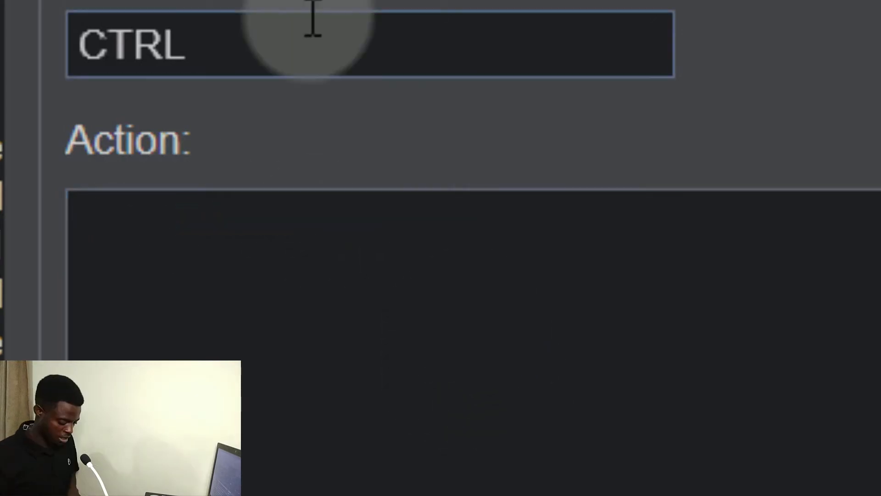
{"action": "key", "text": "ctrl+u"}
{"action": "type", "text": "+U"}
{"action": "left_click", "coordinate": [293, 268]}
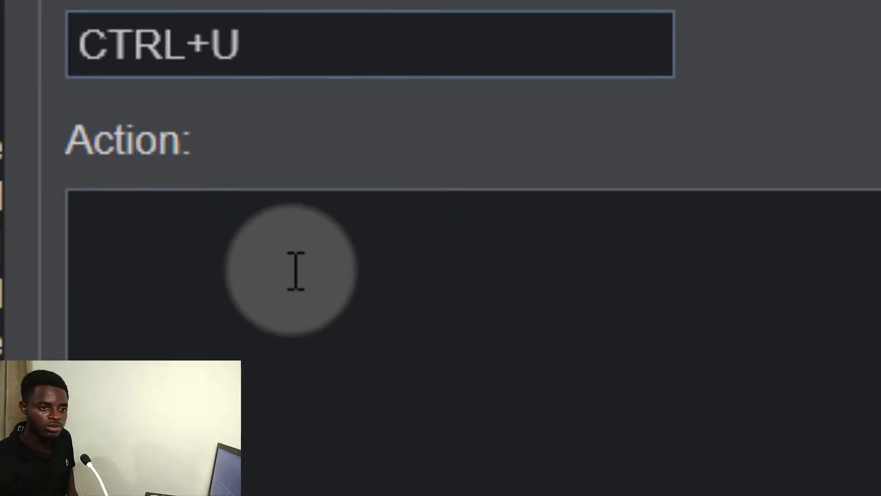
{"action": "key", "text": "ctrl+v"}
{"action": "left_click", "coordinate": [200, 215]}
{"action": "key", "text": "BackSpace"}
{"action": "type", "text": "2"}
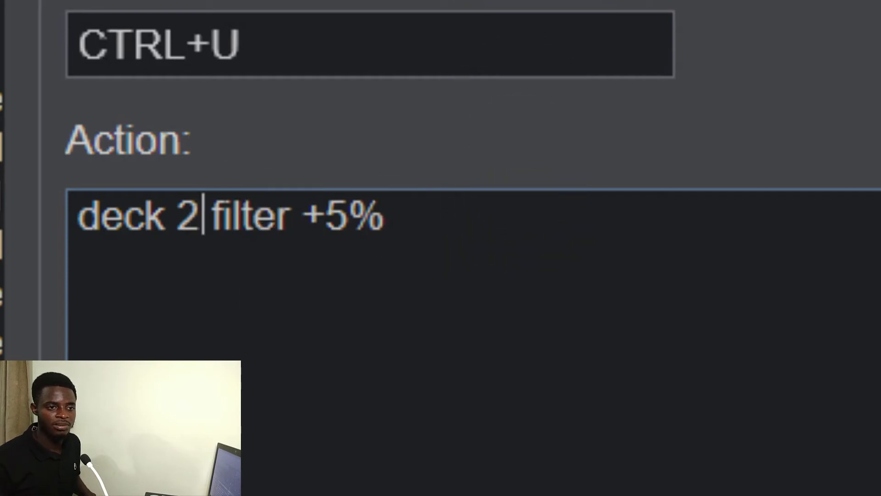
{"action": "left_click", "coordinate": [331, 52]}
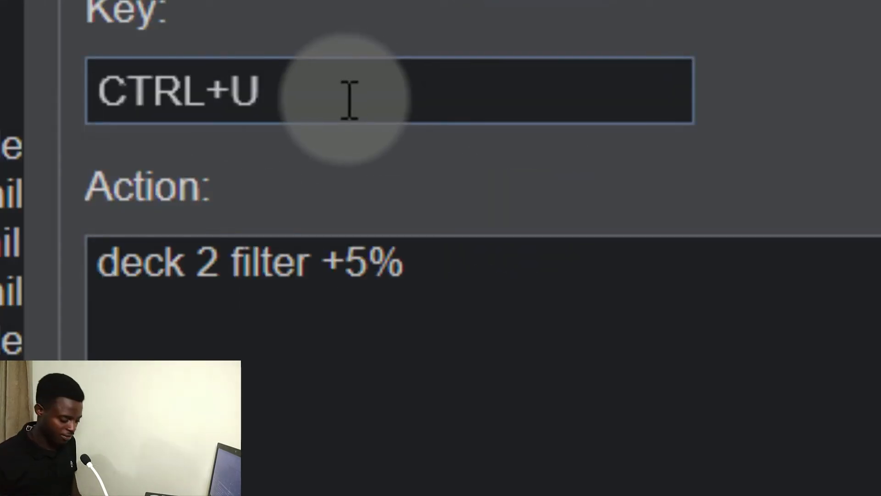
{"action": "key", "text": "y"}
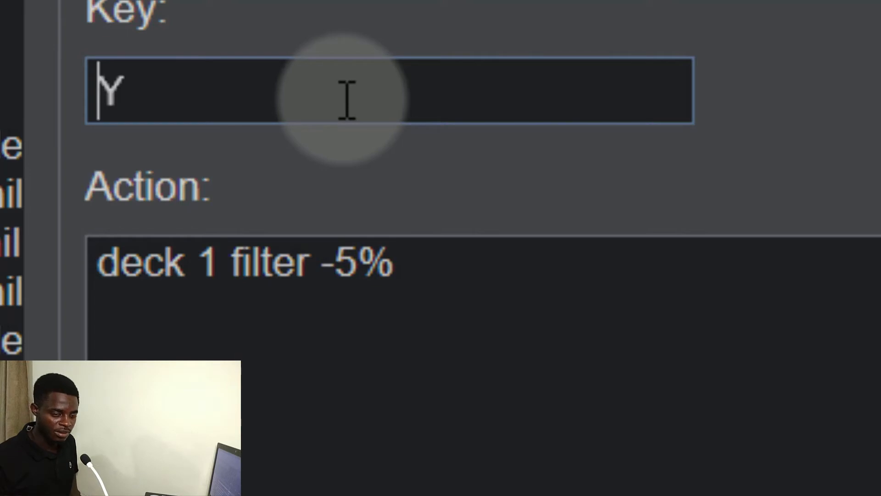
{"action": "key", "text": "ctrl"}
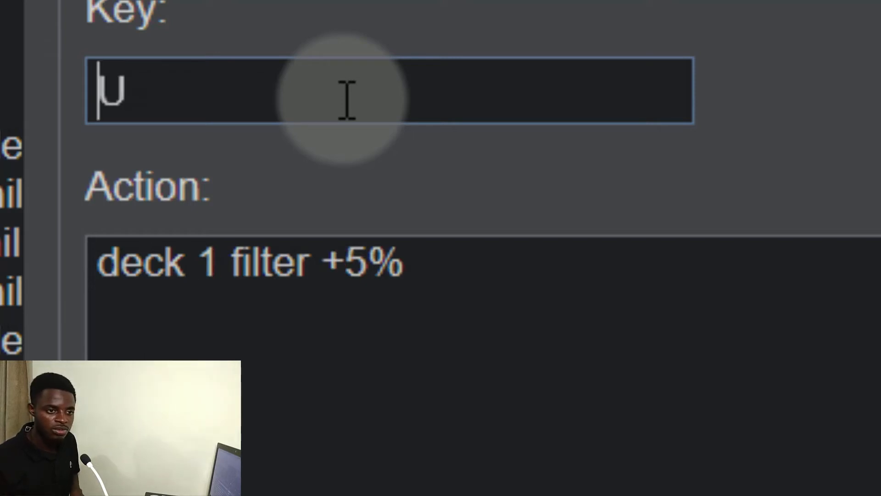
{"action": "key", "text": "ctrl"}
{"action": "key", "text": "ctrl+u"}
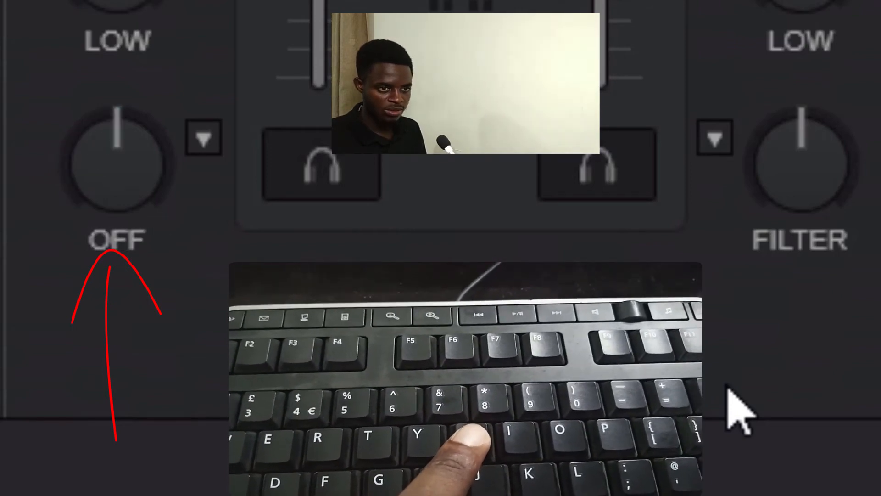
{"action": "key", "text": "u"}
{"action": "key", "text": "u"}
{"action": "key", "text": "u"}
{"action": "key", "text": "u"}
{"action": "key", "text": "u"}
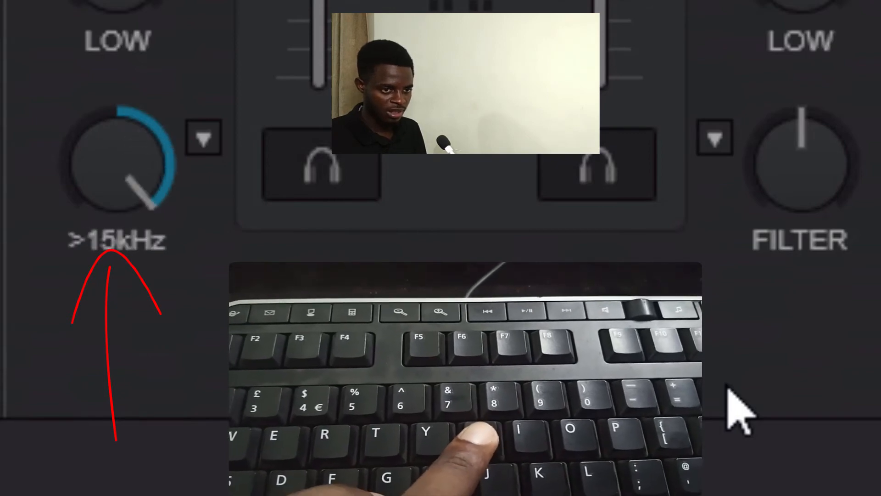
Raise deck 1's filter with U, then lower it back to neutral with Y
{"action": "key", "text": "y"}
{"action": "key", "text": "y"}
{"action": "key", "text": "y"}
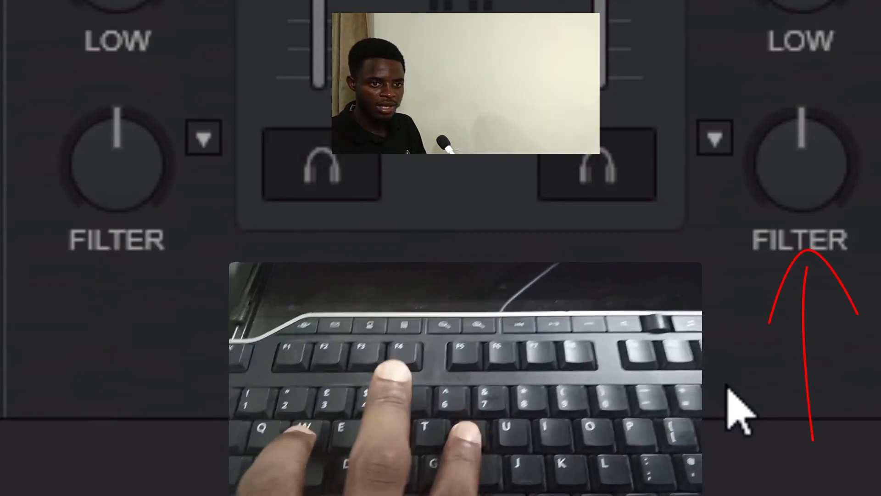
Lower deck 2's filter step by step with CTRL+Y toward a low-pass
{"action": "key", "text": "y"}
{"action": "key", "text": "y"}
{"action": "key", "text": "y"}
{"action": "key", "text": "y"}
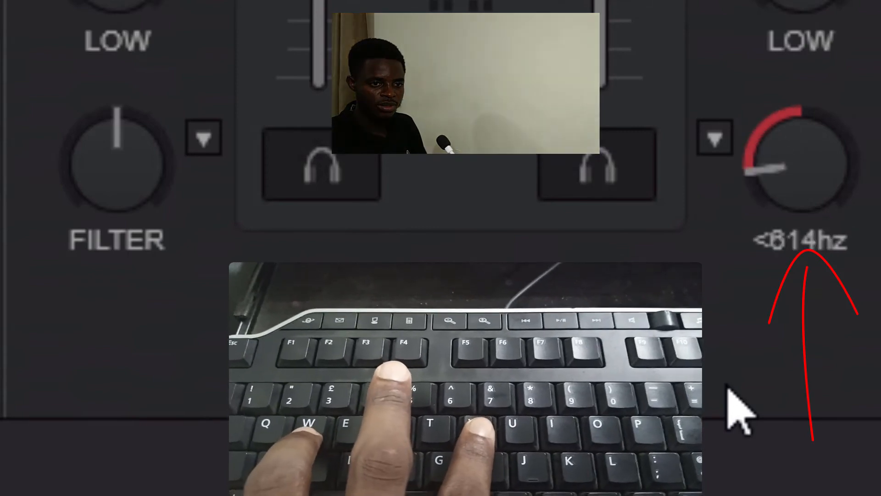